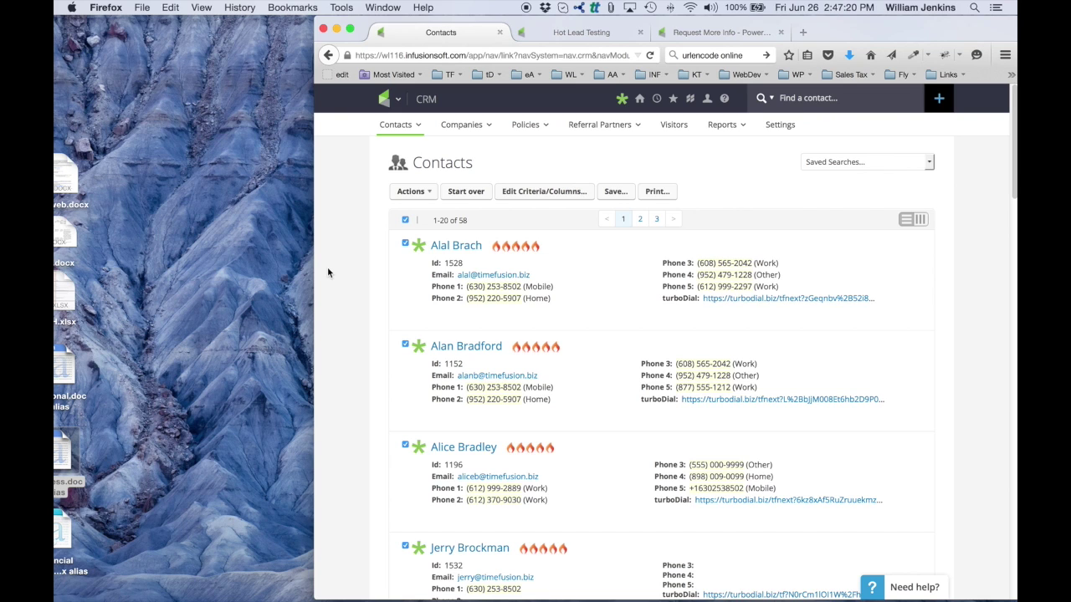
- Log in to turboDial from the first listed contact with the prefilled credentials and collapse its window to the compact view
left_click(422, 250)
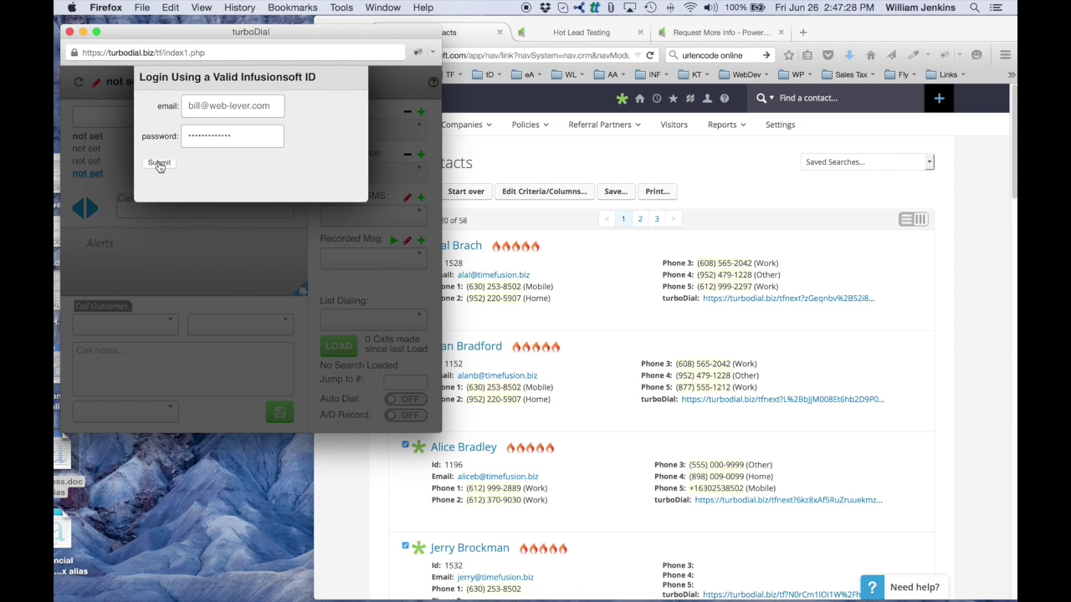
left_click(159, 164)
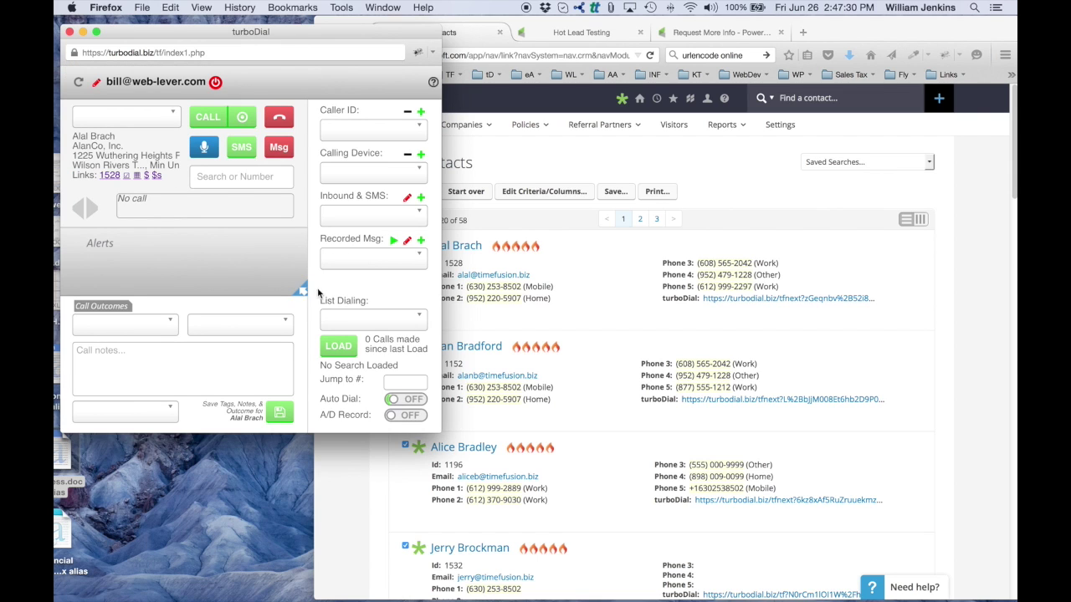
left_click(303, 295)
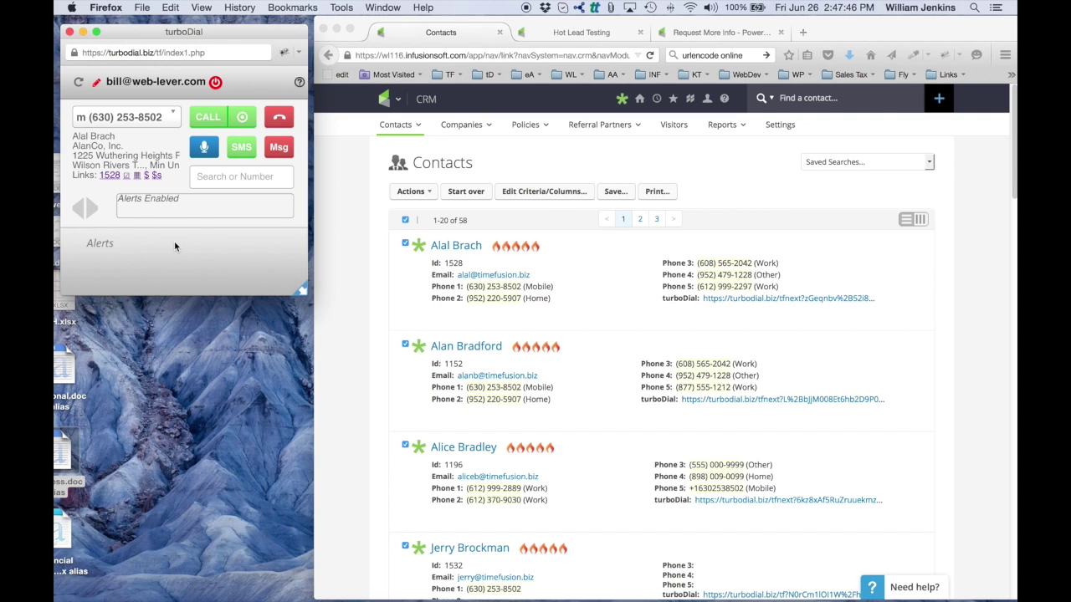
- Send the loaded contact an SMS greeting them by first name and asking "how u doing?"
left_click(241, 148)
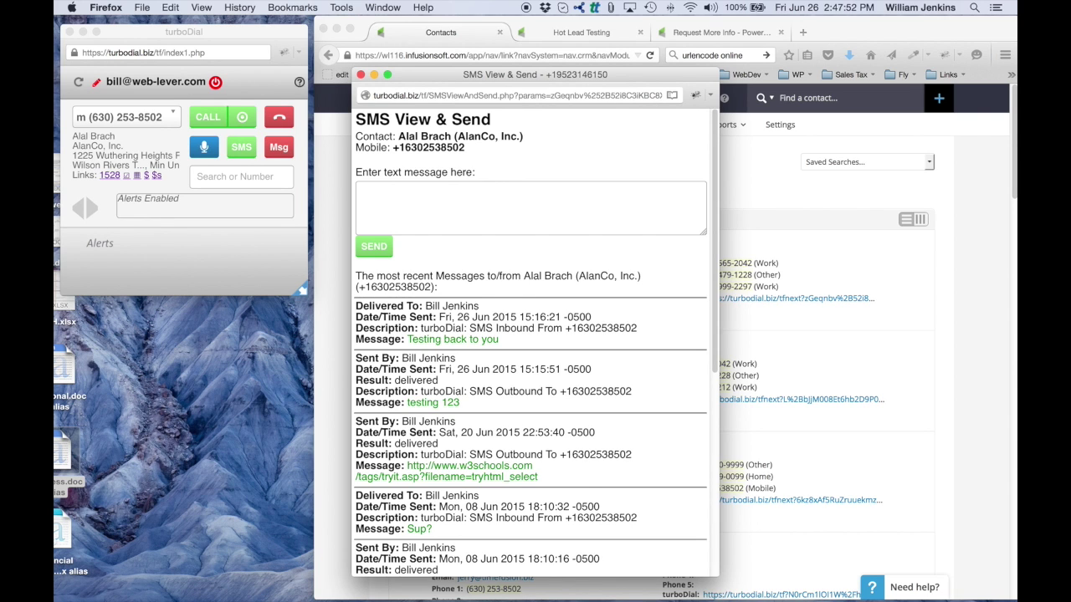
type("Hey Alal - how u doing?")
left_click(373, 249)
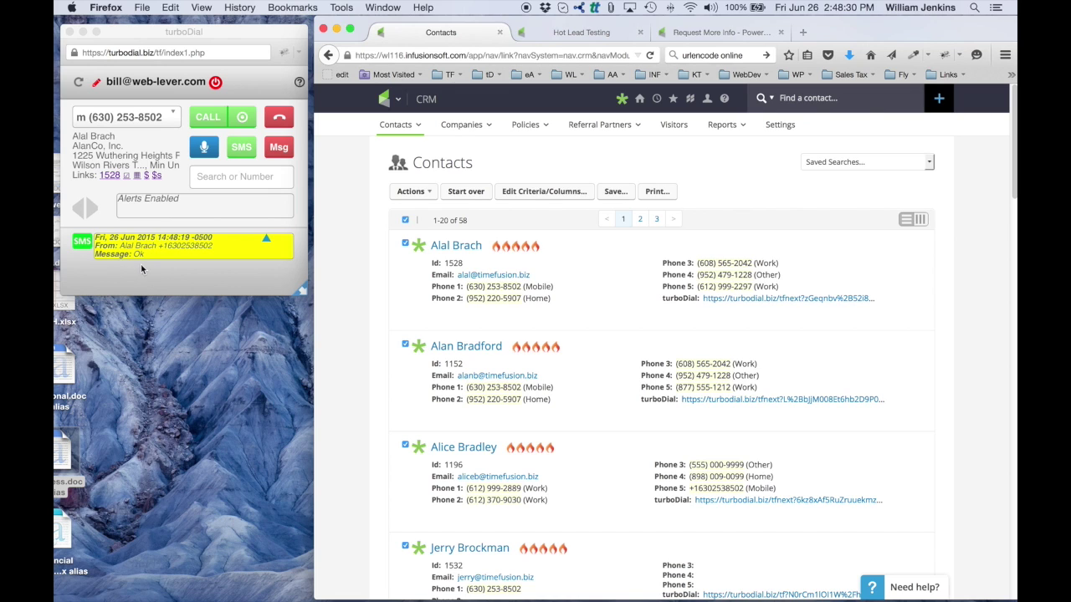
- Acknowledge the highlighted incoming SMS alert in turboDial
left_click(234, 249)
left_click(233, 244)
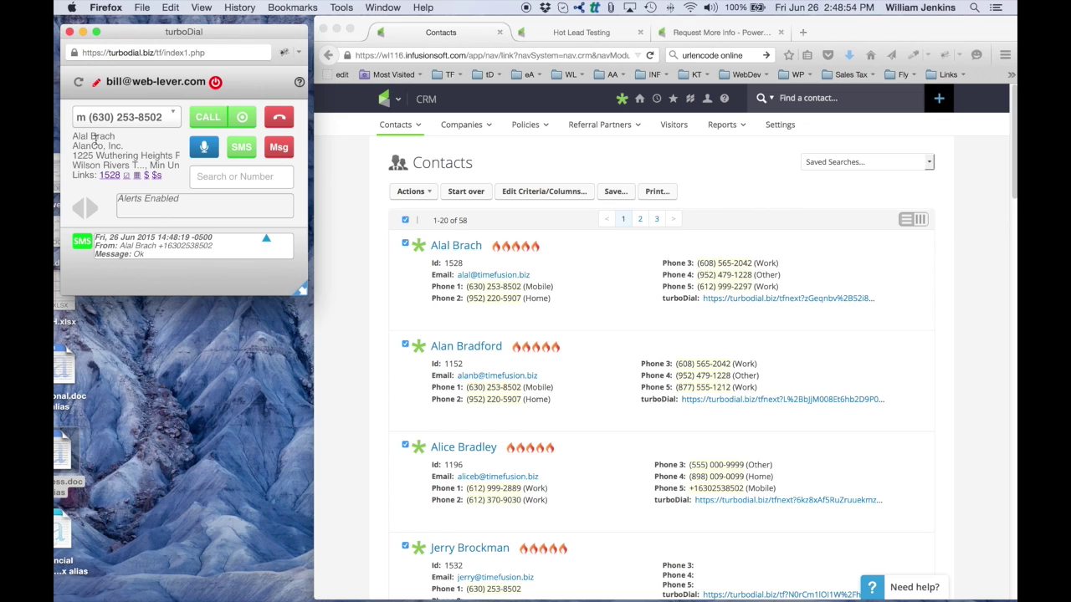
- Search turboDial for the second listed contact by first name, and reload the SMS sender's record from the alert
left_click(225, 175)
type("alan")
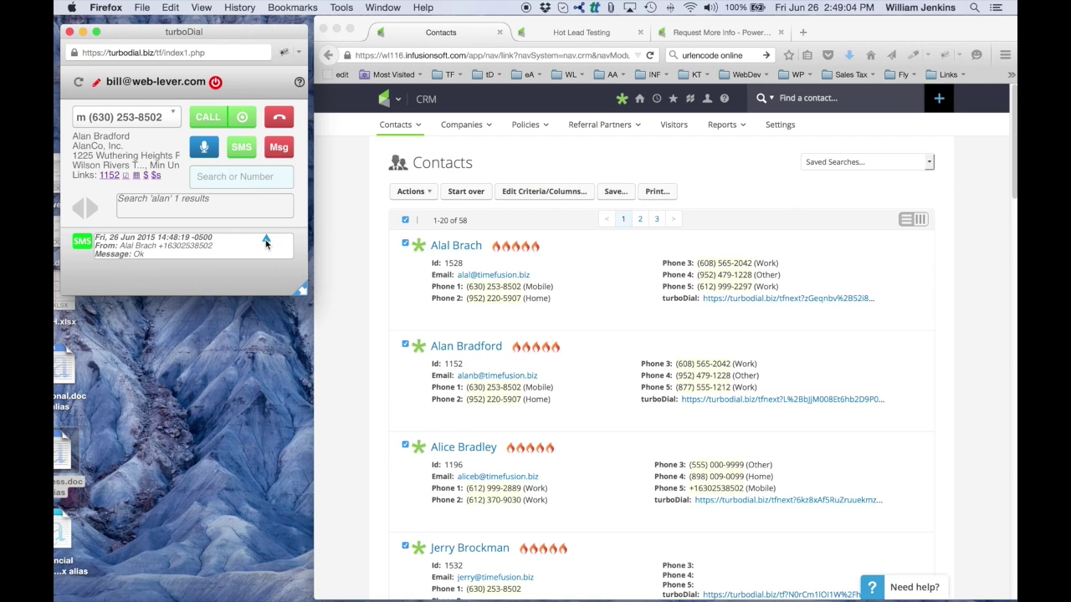
left_click(266, 241)
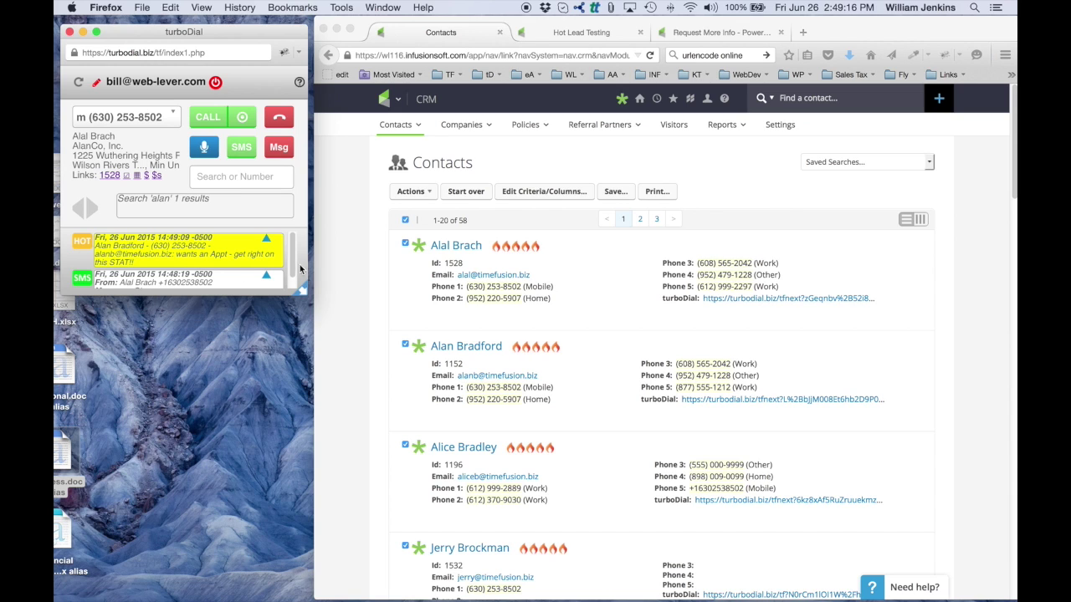
- Open the conversation from the SMS alert and reply with "OK, good to hear it"
left_click_drag(294, 262, 291, 282)
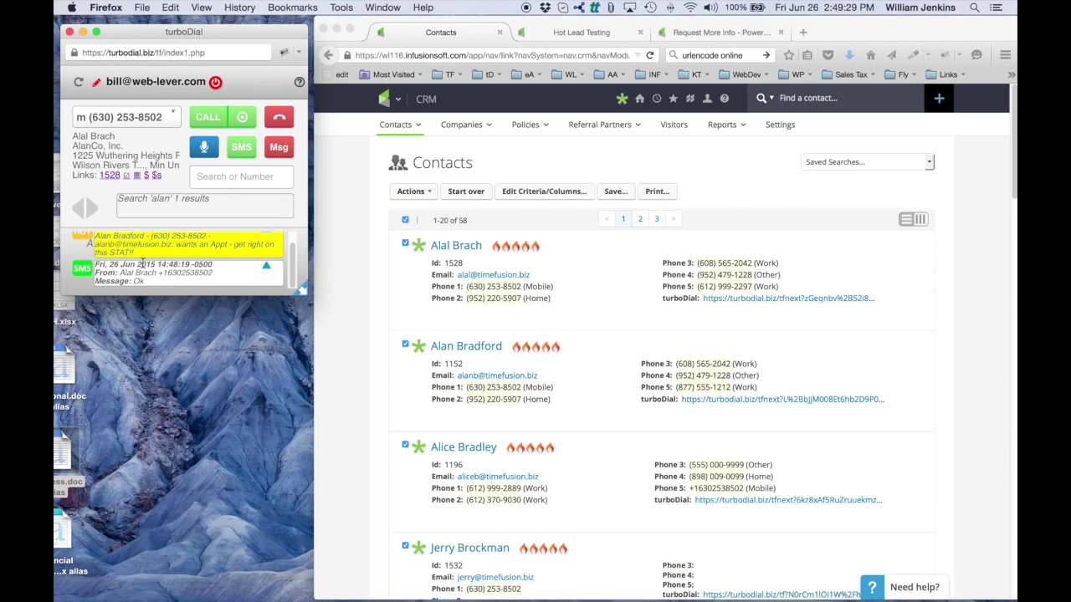
left_click(82, 272)
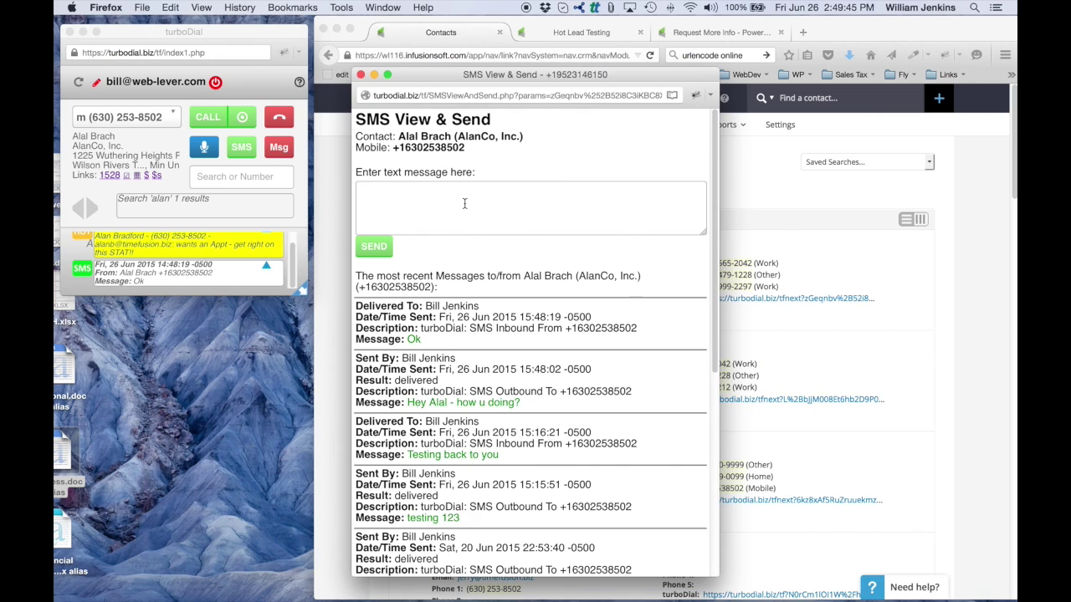
type("OK, good to hear it")
left_click(374, 248)
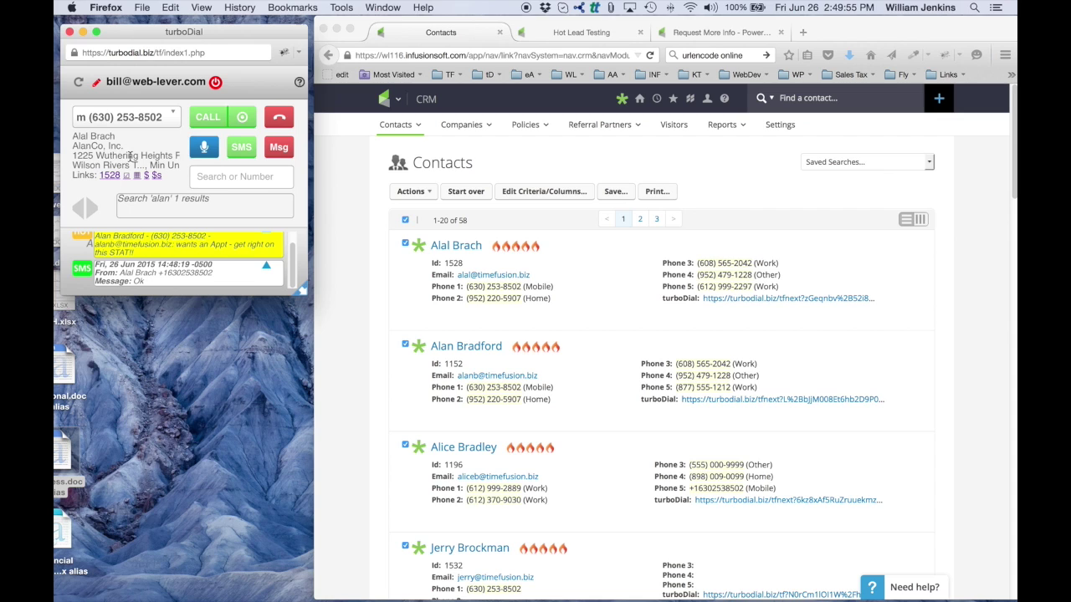
- Load the second listed contact into turboDial again by searching for their first name
left_click(213, 172)
type("alan")
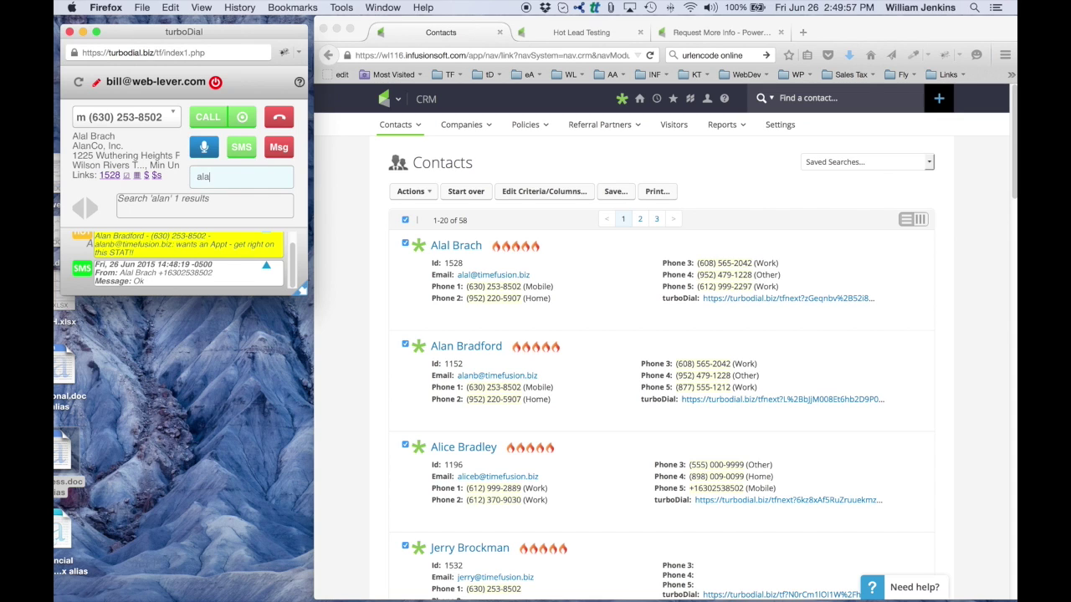
key("BackSpace")
key("BackSpace")
key("BackSpace")
key("BackSpace")
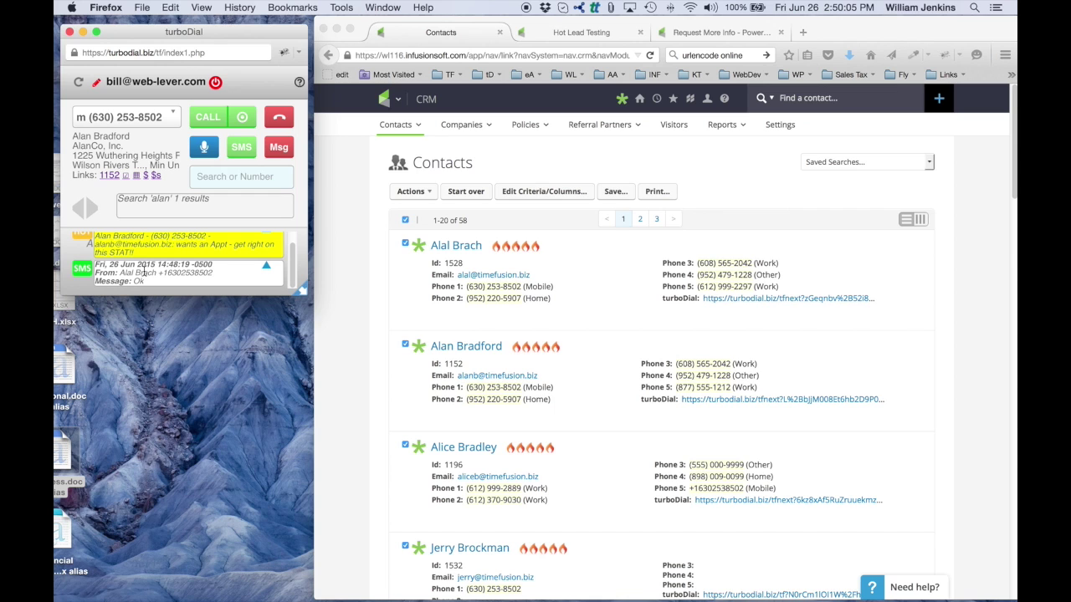
- View the sender's conversation from the SMS alert, close it, and load that sender's record into turboDial
left_click(82, 268)
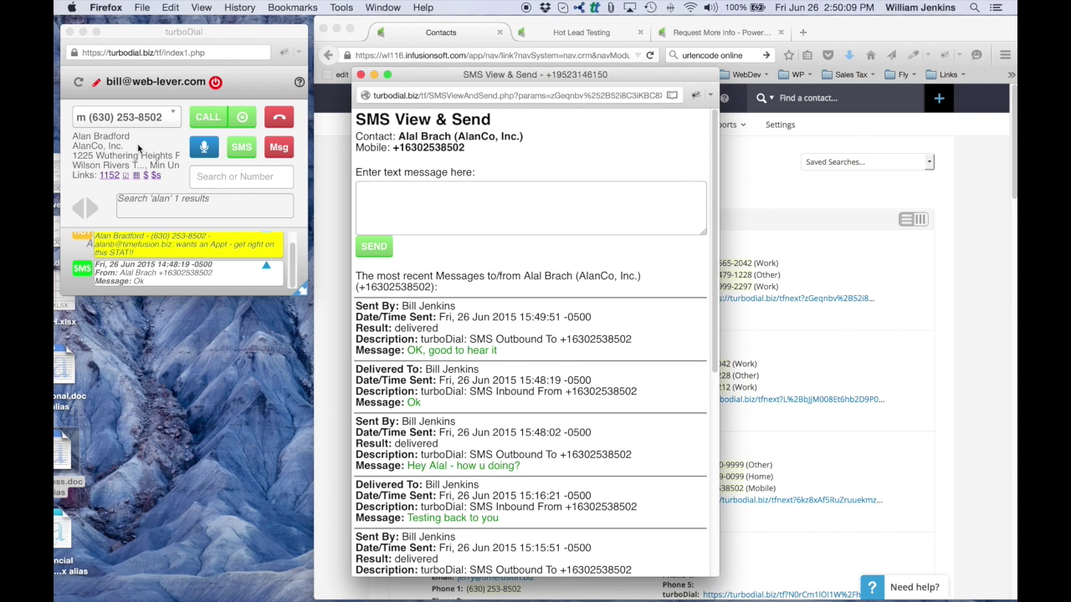
left_click(360, 74)
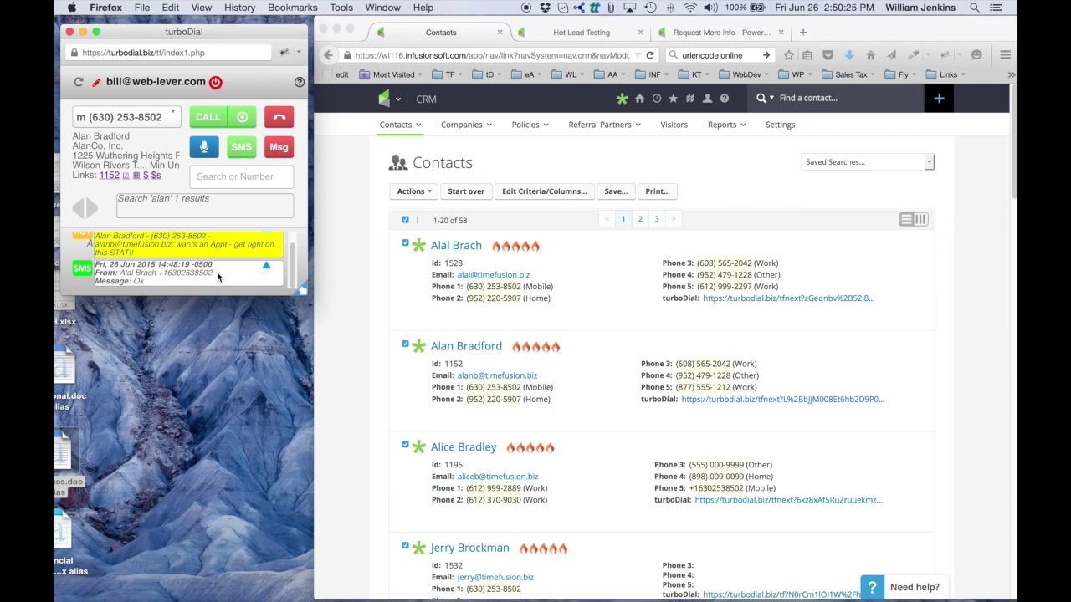
left_click(266, 268)
scroll(216, 275, "up", 1)
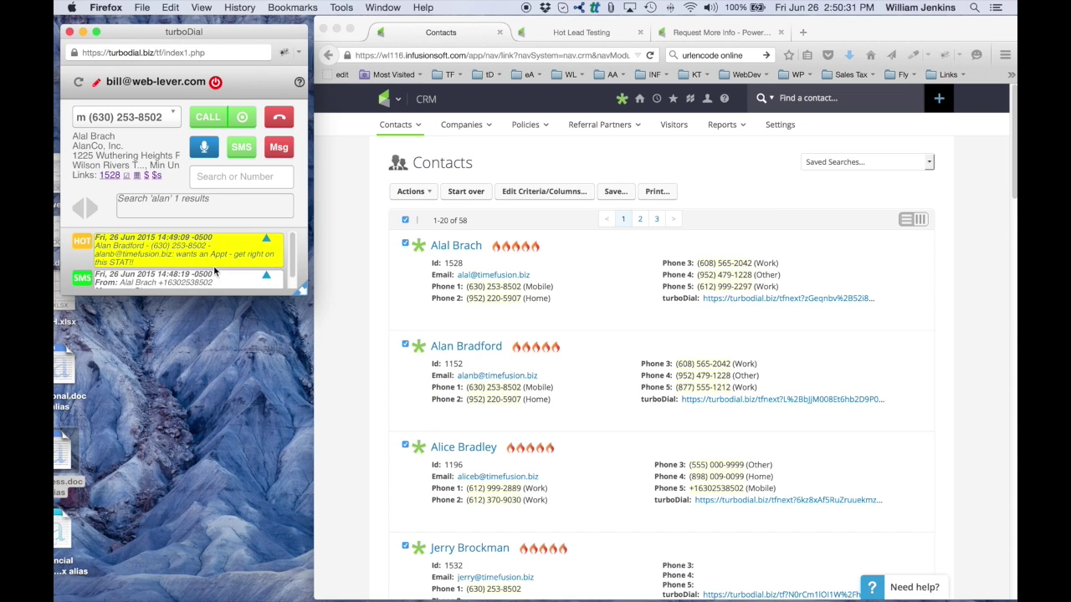
scroll(216, 271, "down", 1)
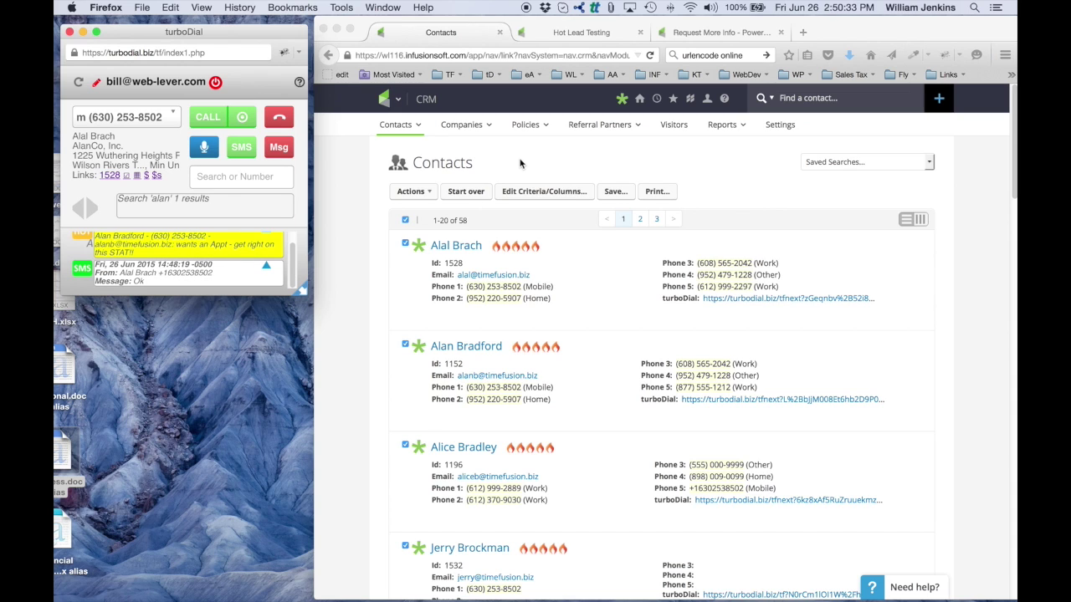
- View the Hot Lead Testing campaign's Request More Info form and Send Hot Lead Alert sequence, and the live web form
left_click(361, 264)
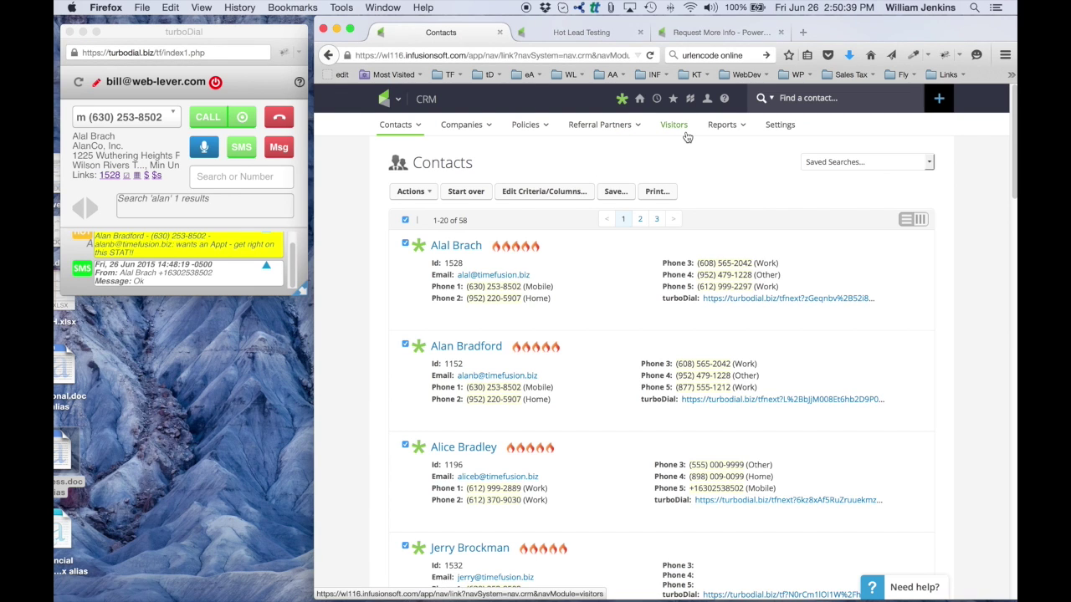
left_click(579, 33)
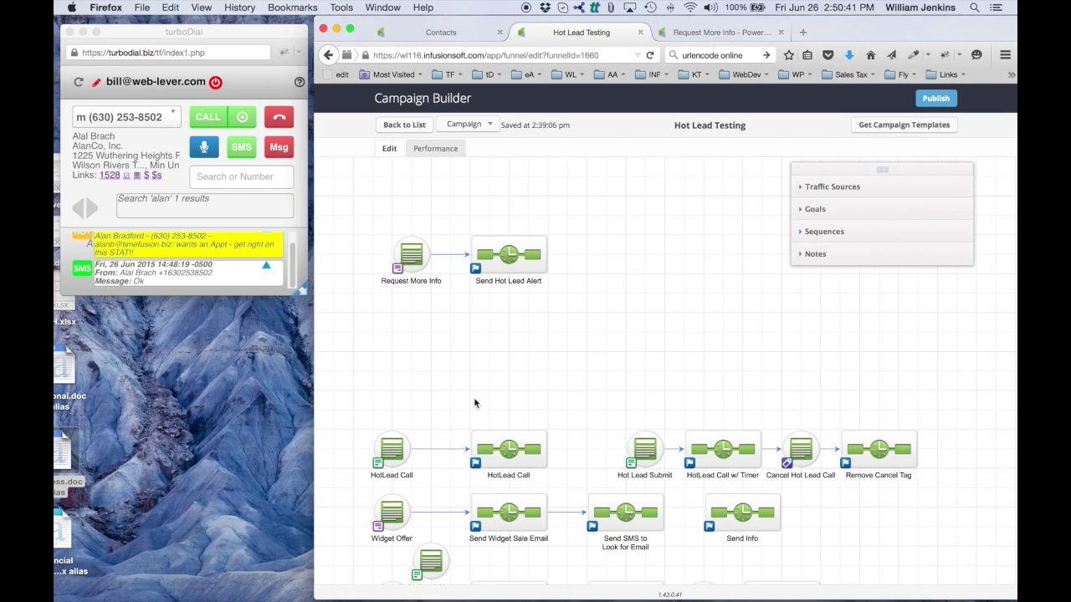
mouse_move(411, 255)
mouse_move(502, 264)
left_click(724, 33)
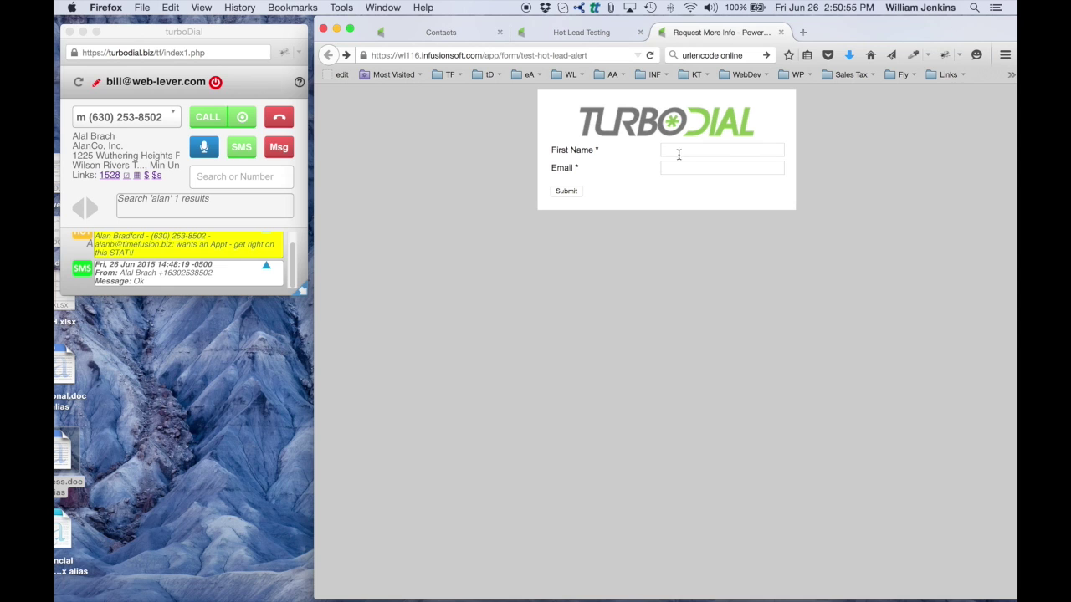
- Copy the third listed contact's email address from the Contacts list without changing it
left_click(445, 32)
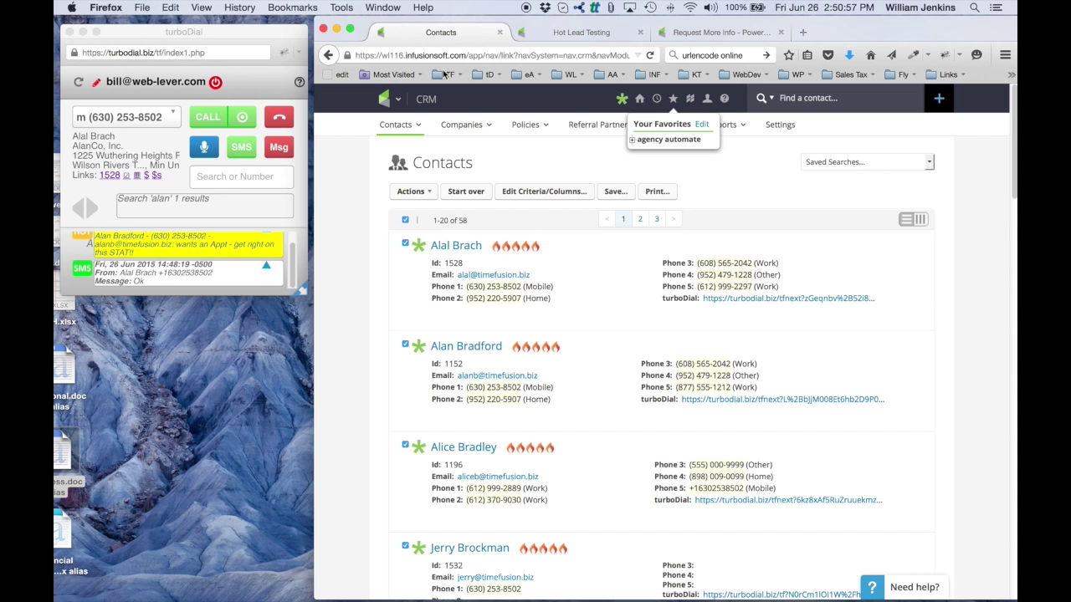
mouse_move(494, 463)
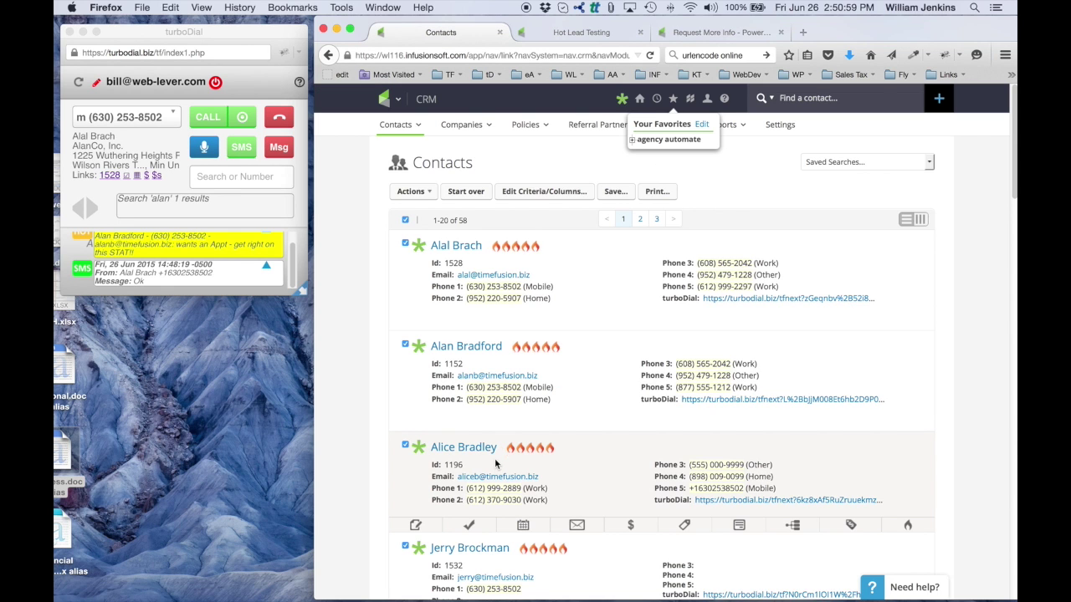
left_click(544, 482)
key("super+c")
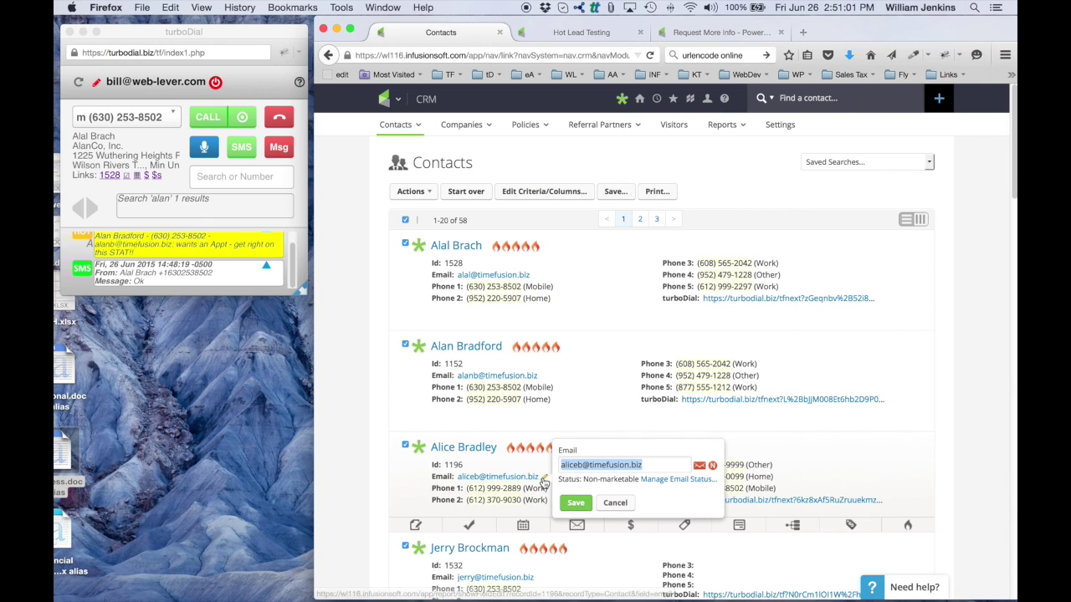
left_click(628, 505)
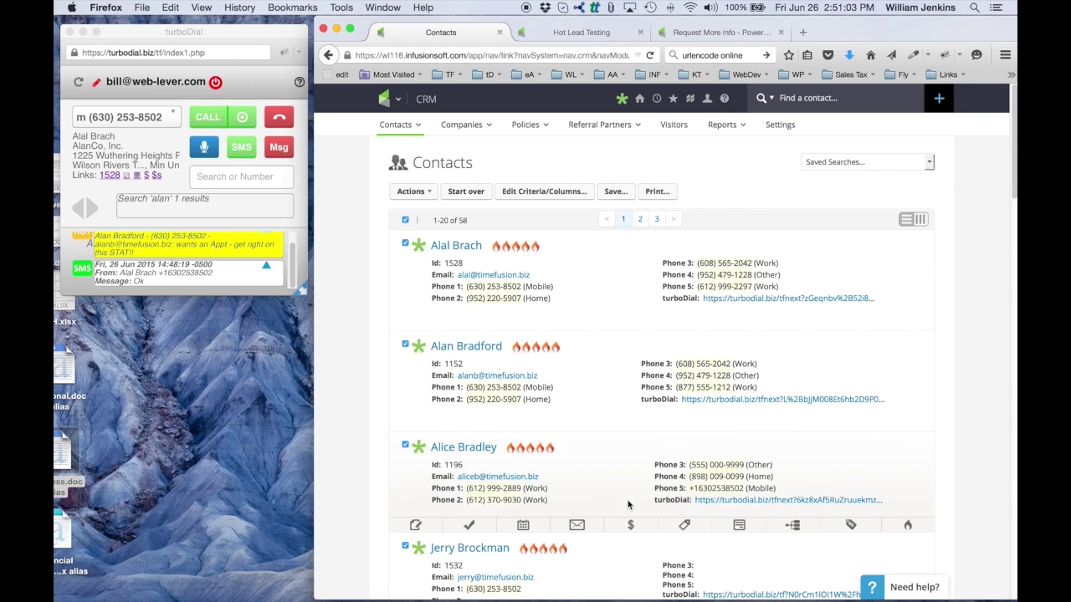
- Fill in the Request More Info form with the third contact's first name and the copied email, and submit it
left_click(707, 34)
left_click(690, 149)
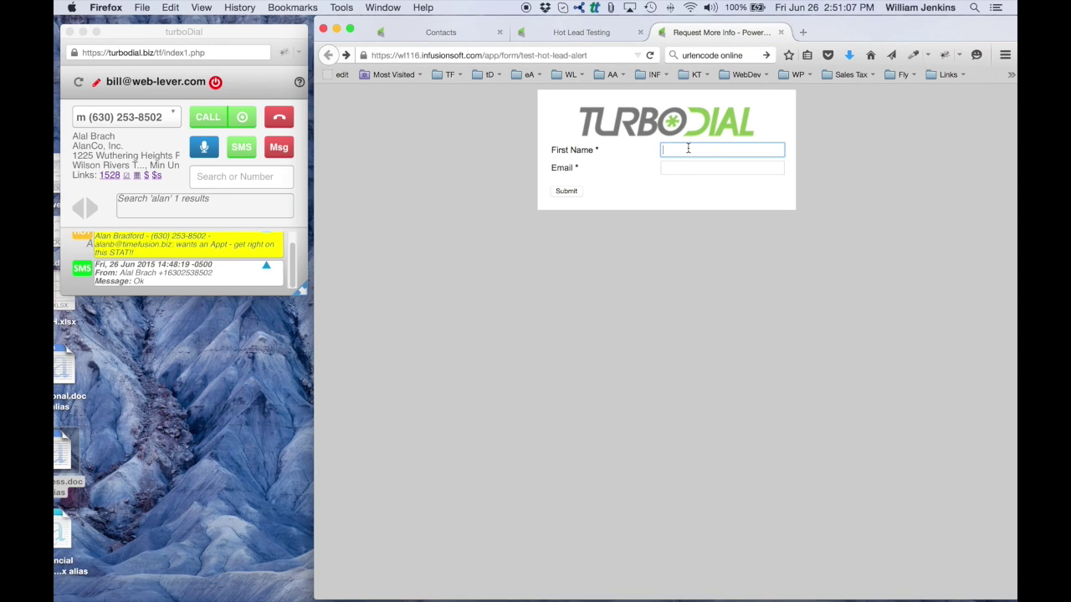
type("Alice")
left_click(684, 167)
key("super+v")
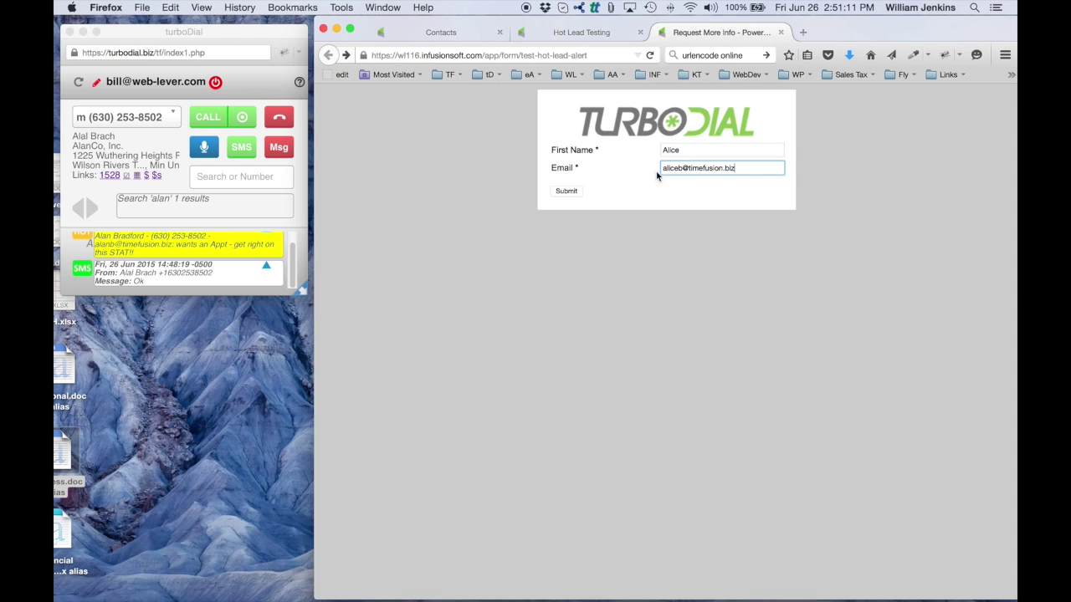
left_click(566, 192)
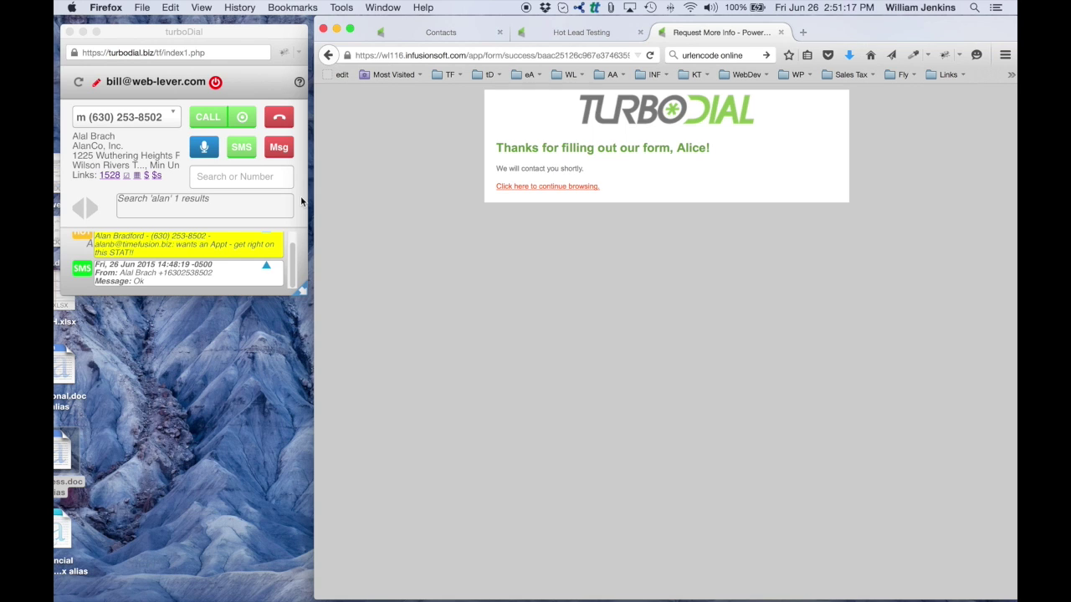
- Review the hot lead and SMS alerts in turboDial's alert list
left_click(213, 242)
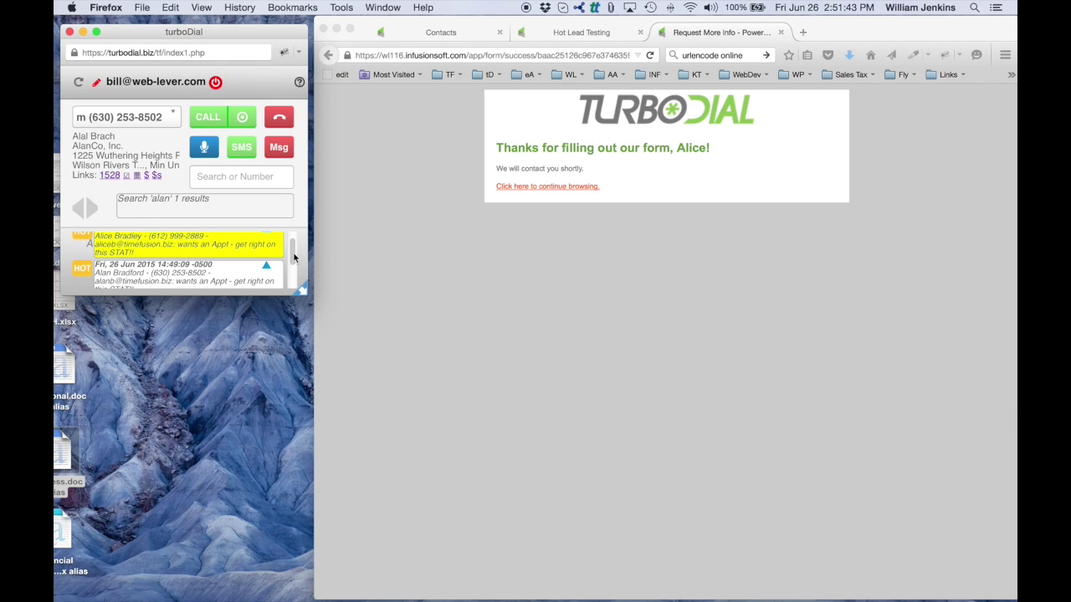
scroll(293, 251, "up", 2)
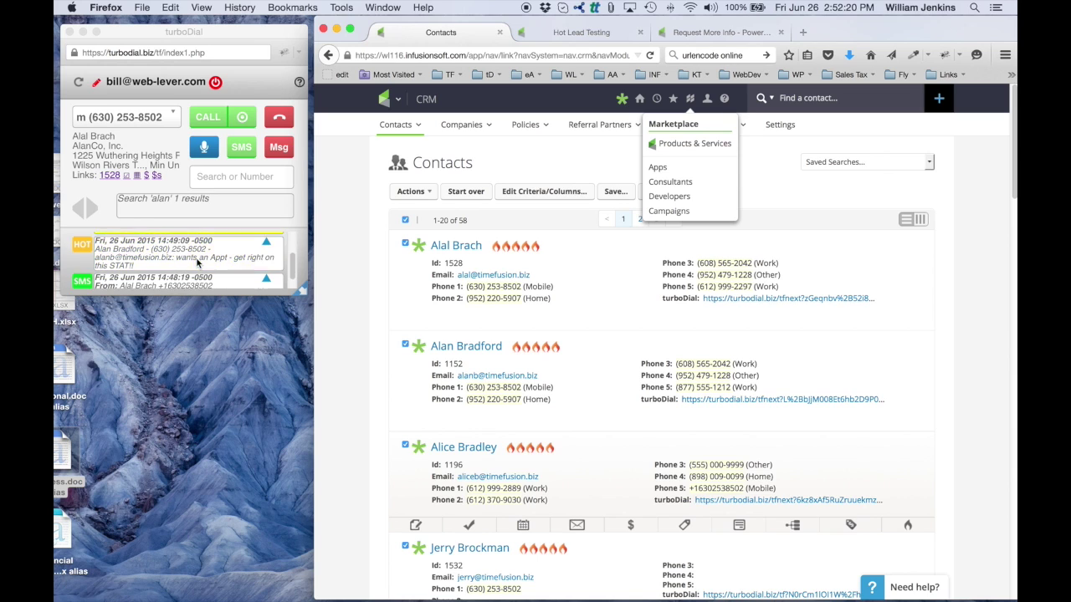
scroll(199, 262, "down", 2)
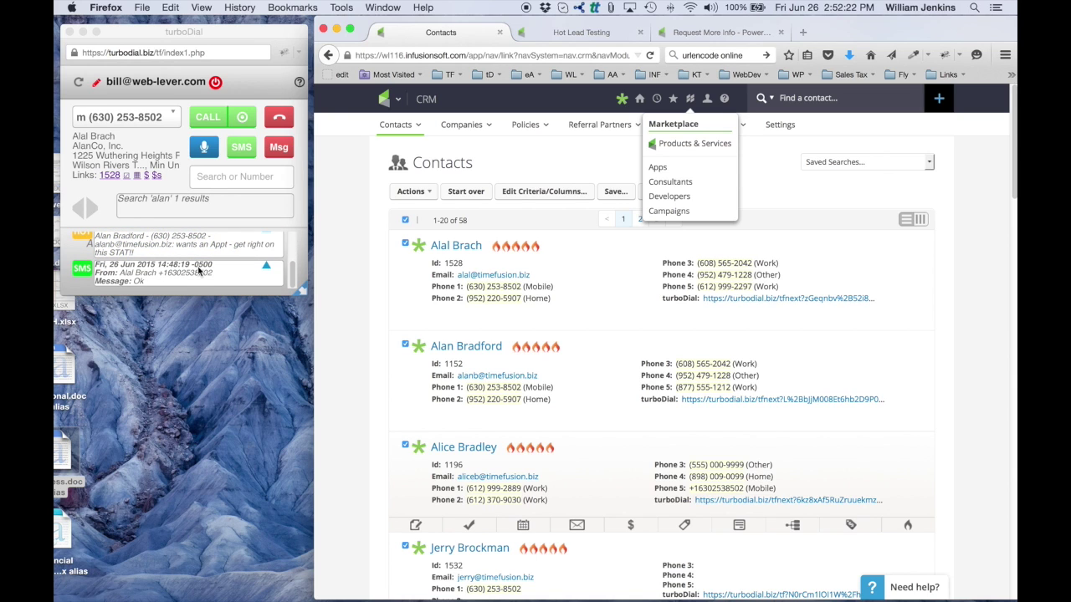
scroll(200, 270, "up", 2)
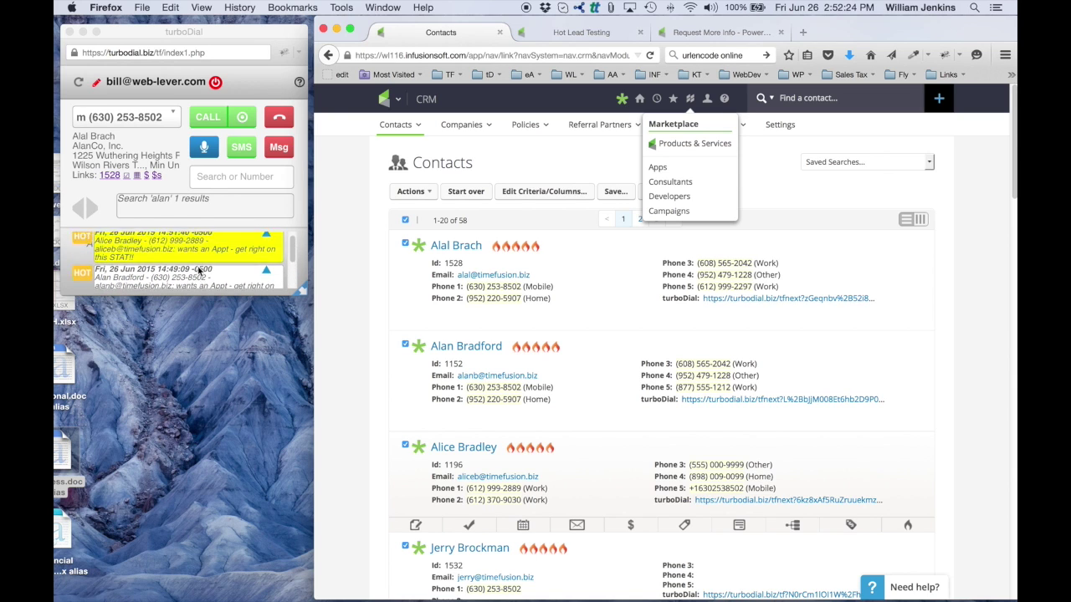